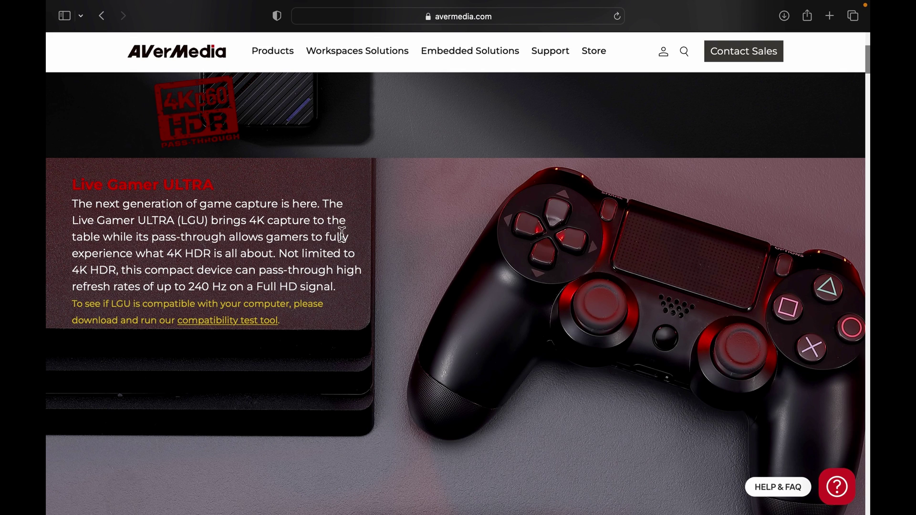
- Look through the Live Gamer ULTRA product page, covering the pass-through features, connection diagram and technical specifications
{"action": "scroll", "coordinate": [364, 245], "scroll_direction": "down", "scroll_amount": 6}
{"action": "scroll", "coordinate": [364, 240], "scroll_direction": "down", "scroll_amount": 9}
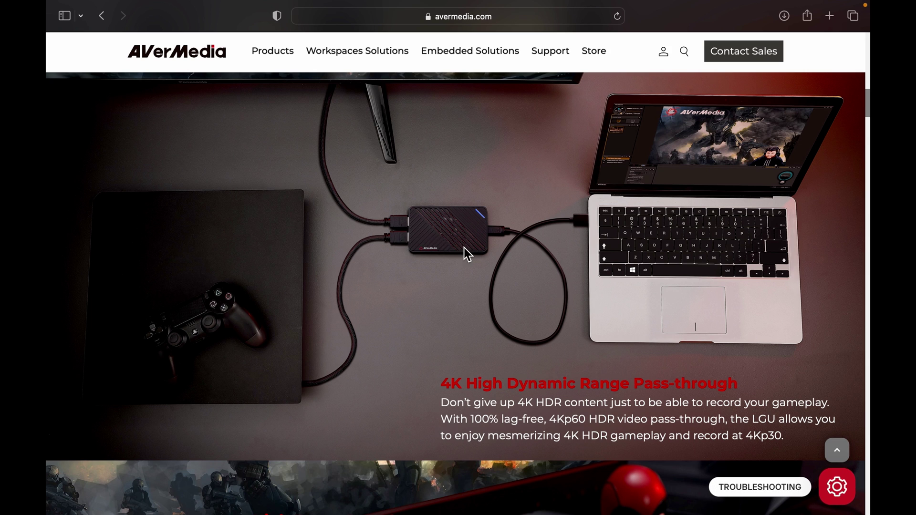
{"action": "scroll", "coordinate": [543, 236], "scroll_direction": "down", "scroll_amount": 3}
{"action": "scroll", "coordinate": [543, 236], "scroll_direction": "down", "scroll_amount": 20}
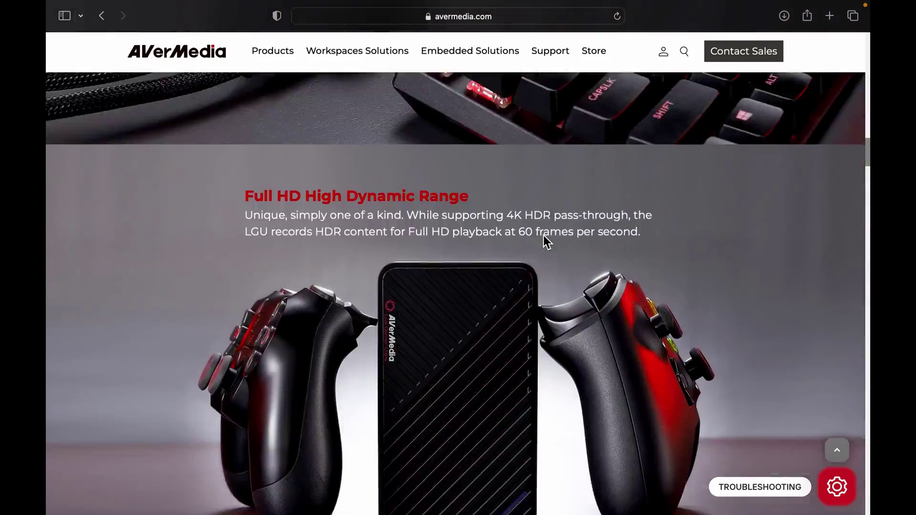
{"action": "scroll", "coordinate": [543, 236], "scroll_direction": "down", "scroll_amount": 20}
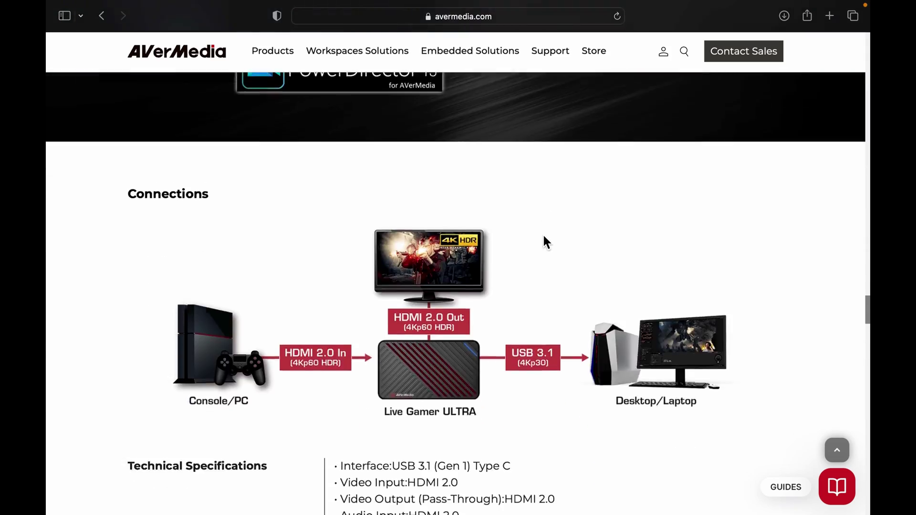
{"action": "scroll", "coordinate": [545, 236], "scroll_direction": "down", "scroll_amount": 5}
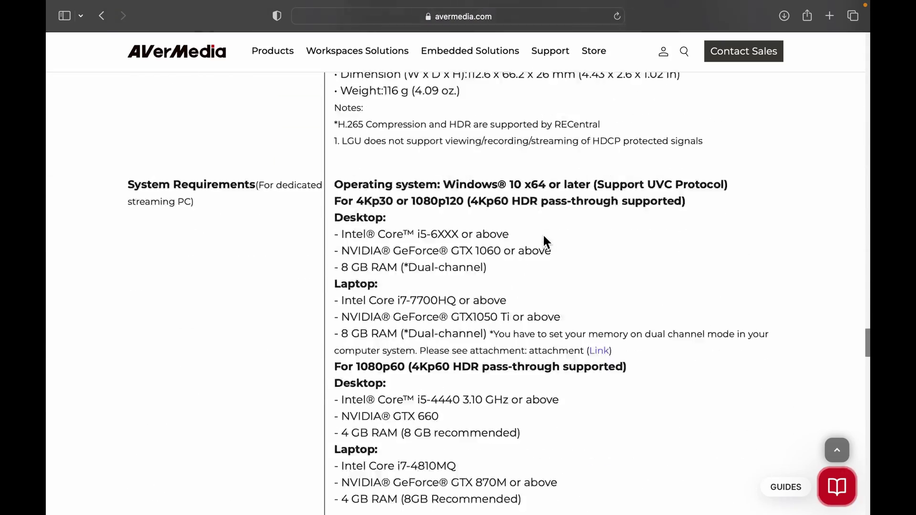
{"action": "scroll", "coordinate": [544, 236], "scroll_direction": "up", "scroll_amount": 6}
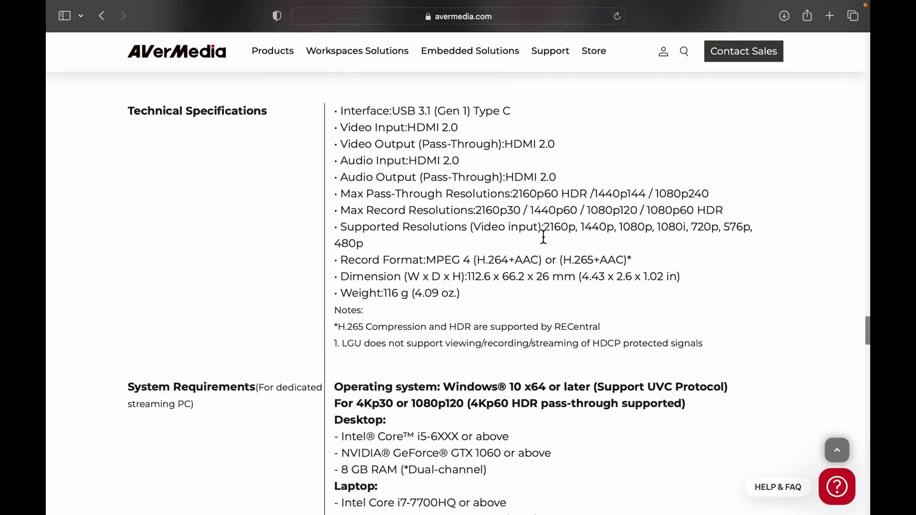
- Read the Windows and Mac system requirements for the Live Gamer ULTRA, including the iMac and MacBook Pro hardware
{"action": "scroll", "coordinate": [544, 236], "scroll_direction": "down", "scroll_amount": 5}
{"action": "scroll", "coordinate": [544, 236], "scroll_direction": "down", "scroll_amount": 3}
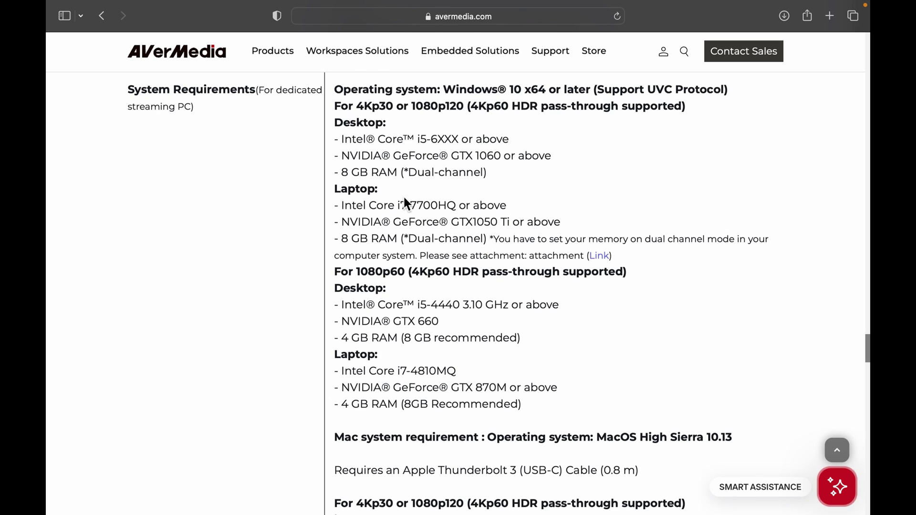
{"action": "scroll", "coordinate": [405, 203], "scroll_direction": "down", "scroll_amount": 3}
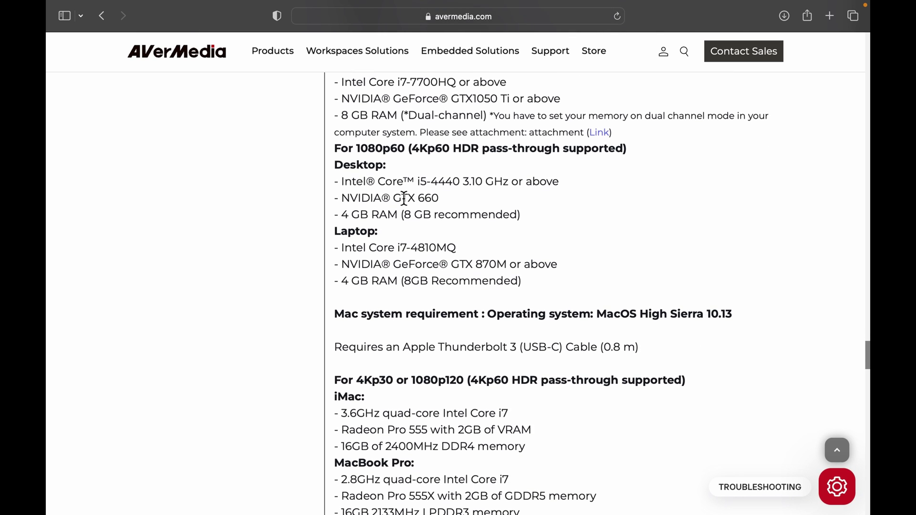
{"action": "scroll", "coordinate": [404, 198], "scroll_direction": "down", "scroll_amount": 4}
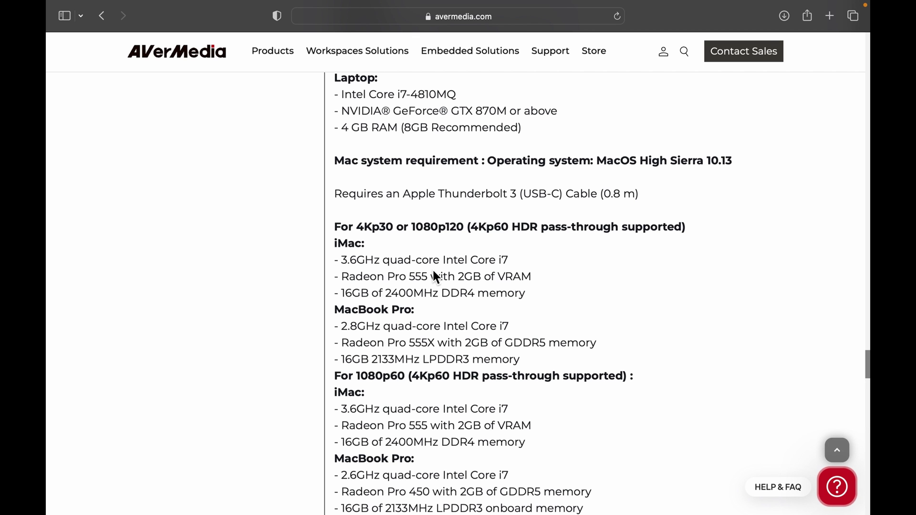
{"action": "scroll", "coordinate": [434, 271], "scroll_direction": "down", "scroll_amount": 5}
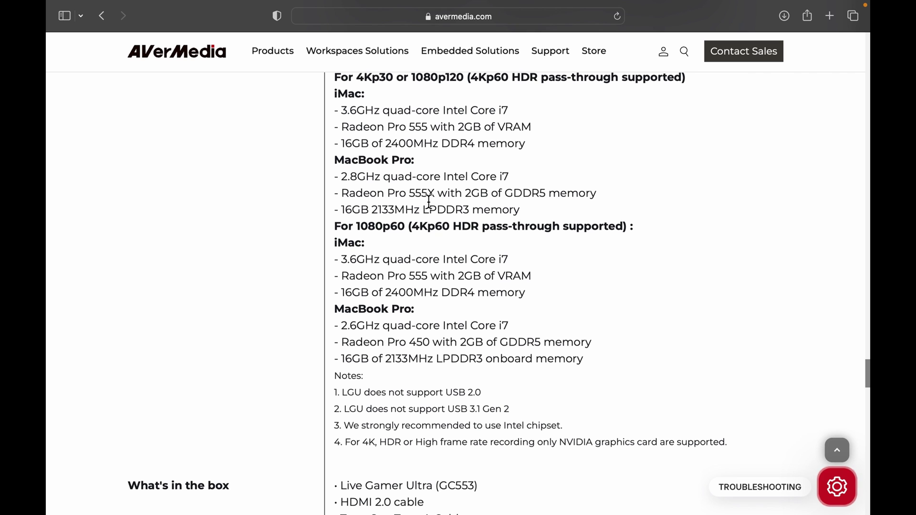
{"action": "scroll", "coordinate": [411, 203], "scroll_direction": "up", "scroll_amount": 2}
{"action": "scroll", "coordinate": [410, 202], "scroll_direction": "up", "scroll_amount": 1}
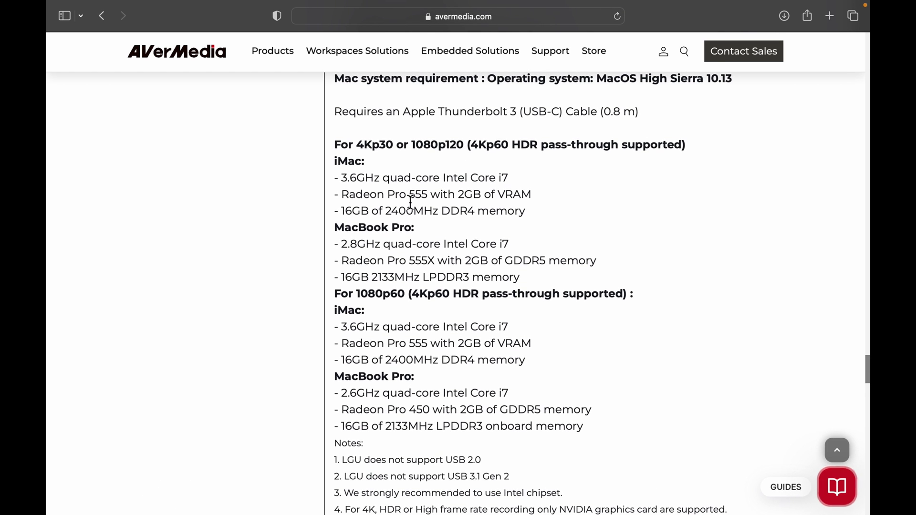
- Show the Application downloads in the product page's Download section
{"action": "scroll", "coordinate": [411, 202], "scroll_direction": "down", "scroll_amount": 20}
{"action": "scroll", "coordinate": [410, 203], "scroll_direction": "down", "scroll_amount": 20}
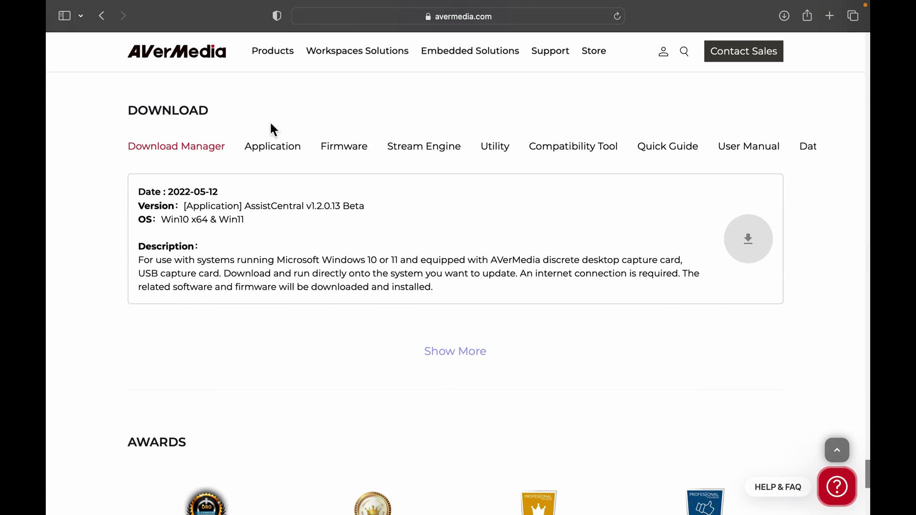
{"action": "left_click", "coordinate": [286, 157]}
{"action": "scroll", "coordinate": [299, 199], "scroll_direction": "down", "scroll_amount": 1}
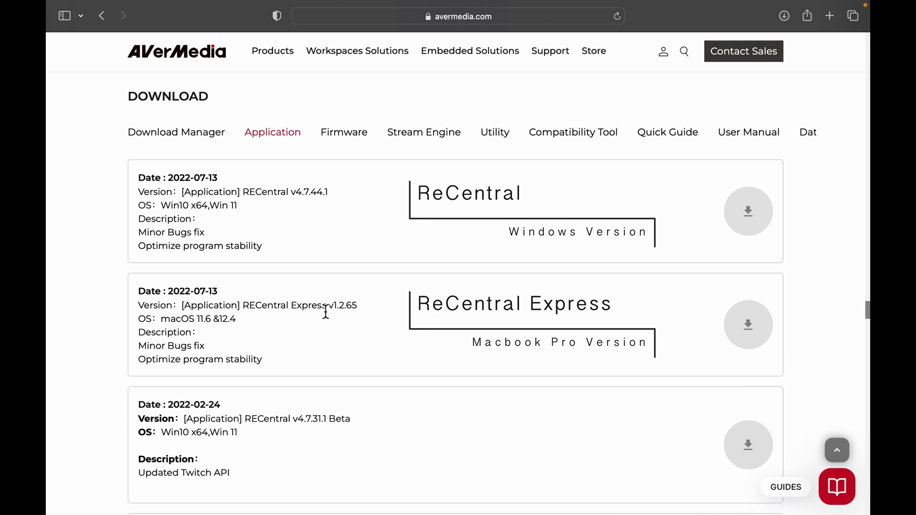
- Compare the RECentral Express entry for macOS with the RECentral entry for Windows, highlighting the Express name and the Windows OS
{"action": "left_click", "coordinate": [246, 310]}
{"action": "left_click_drag", "start_coordinate": [247, 310], "coordinate": [329, 313]}
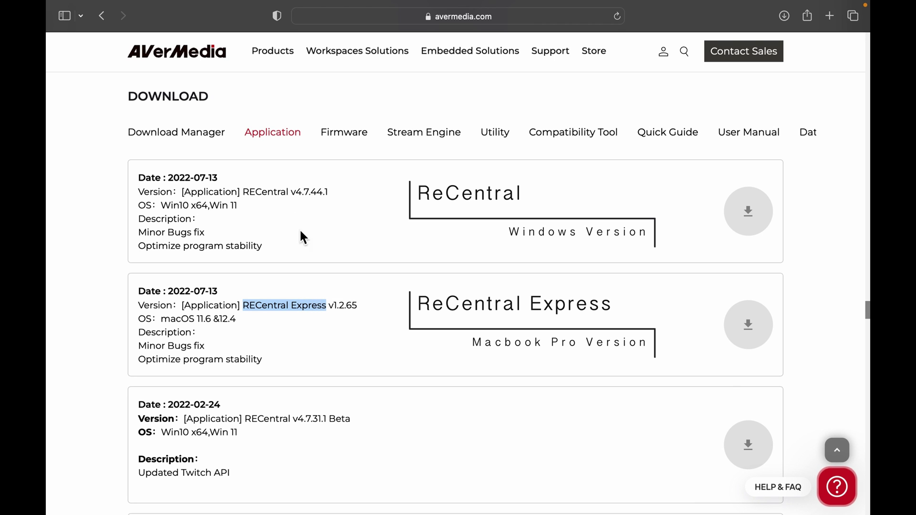
{"action": "left_click", "coordinate": [248, 196]}
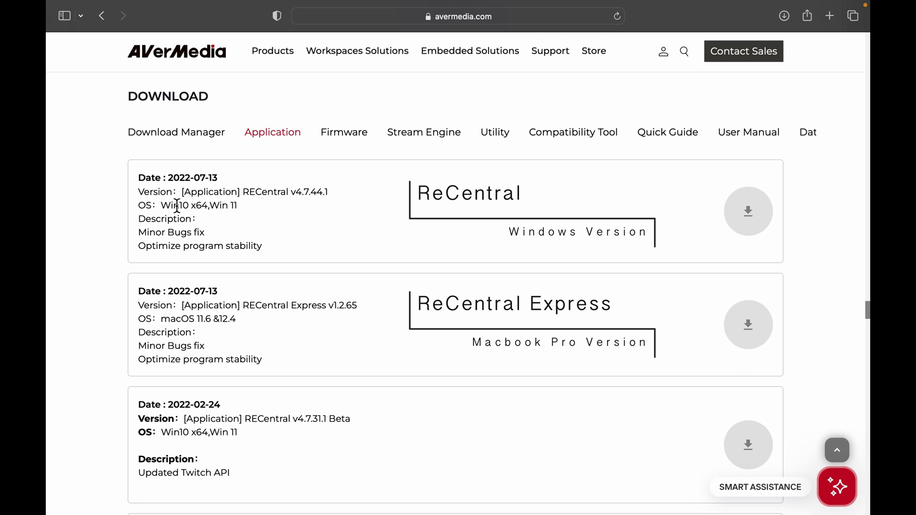
{"action": "left_click_drag", "start_coordinate": [164, 205], "coordinate": [186, 210]}
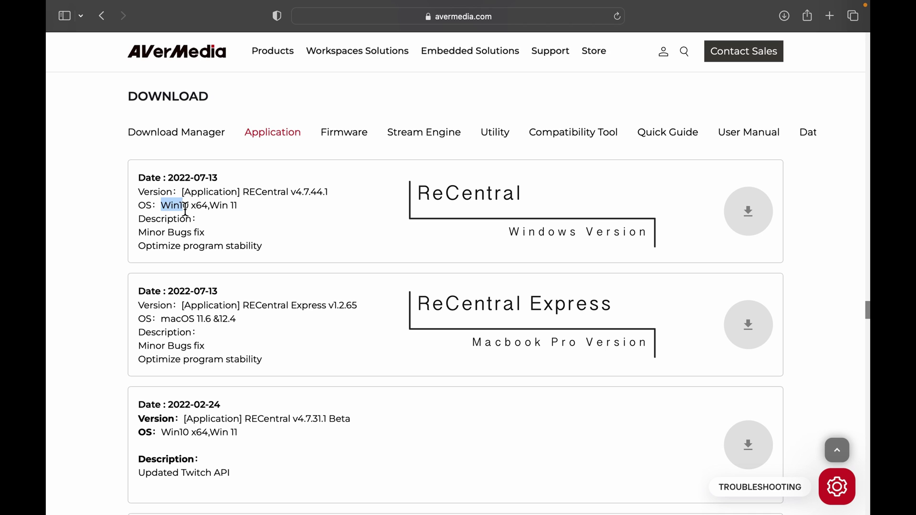
{"action": "left_click", "coordinate": [274, 300]}
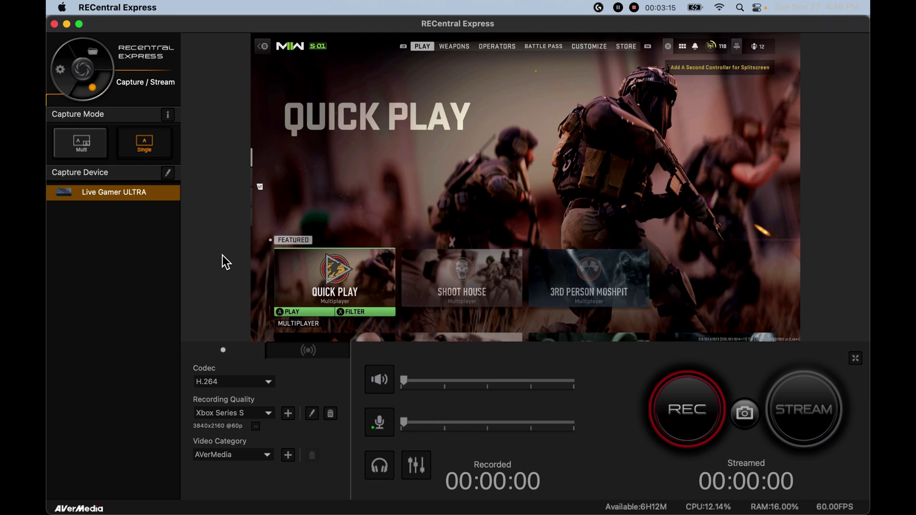
- Review the General and System performance test settings in RECentral Express, and return to the Capture / Stream view
{"action": "left_click", "coordinate": [63, 72]}
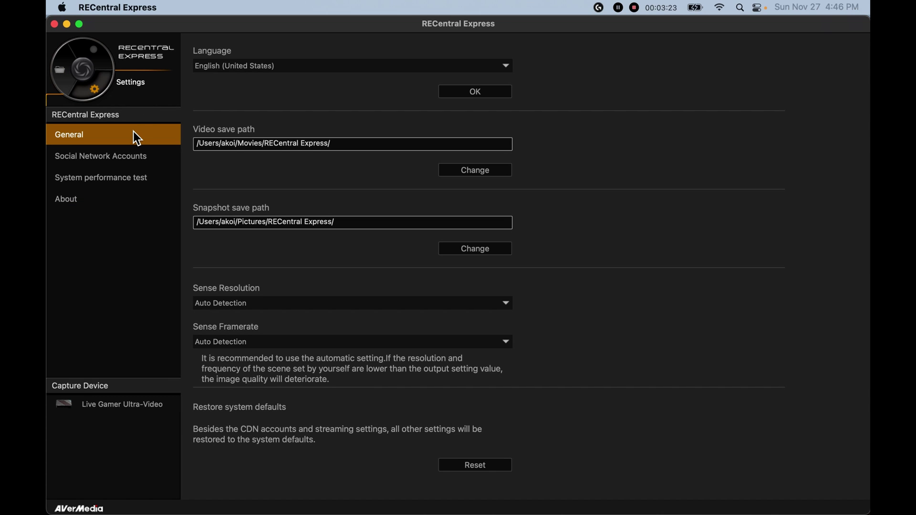
{"action": "left_click", "coordinate": [106, 186]}
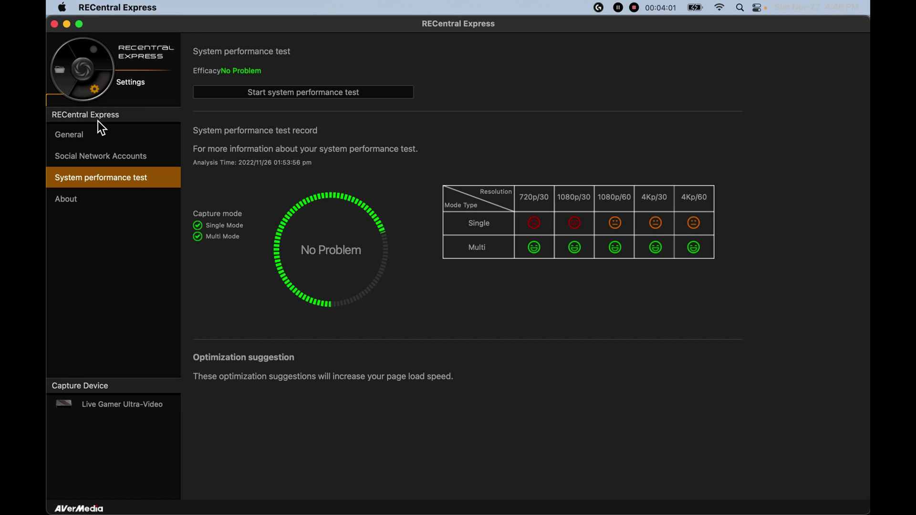
{"action": "left_click", "coordinate": [96, 135]}
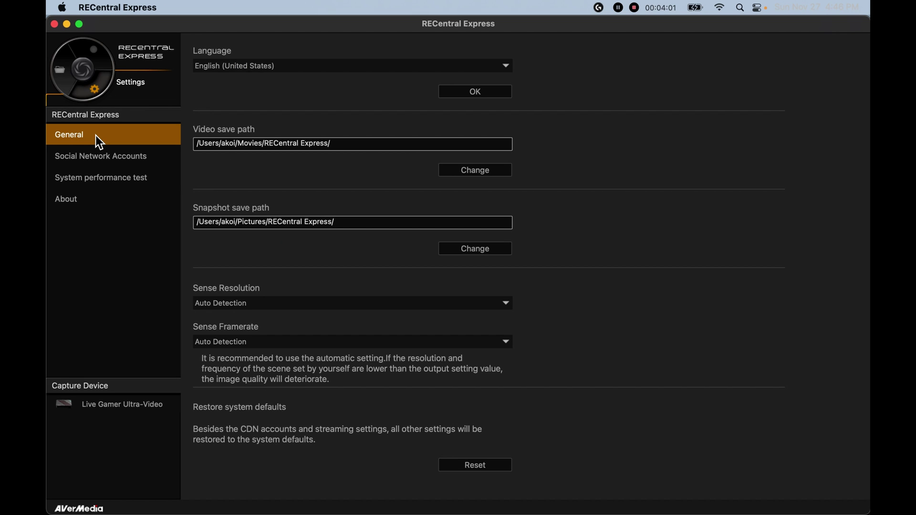
{"action": "left_click", "coordinate": [93, 48]}
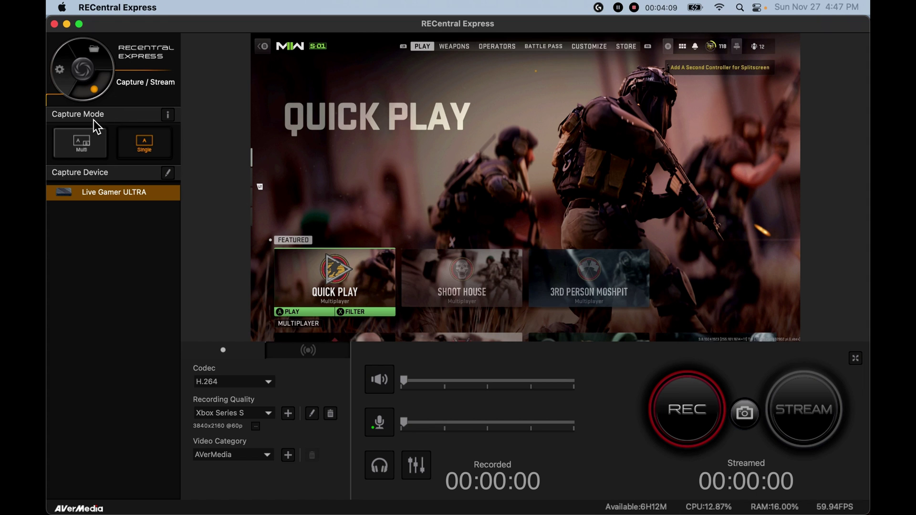
- Choose the Single capture mode and the Optimal recording quality
{"action": "left_click", "coordinate": [137, 146]}
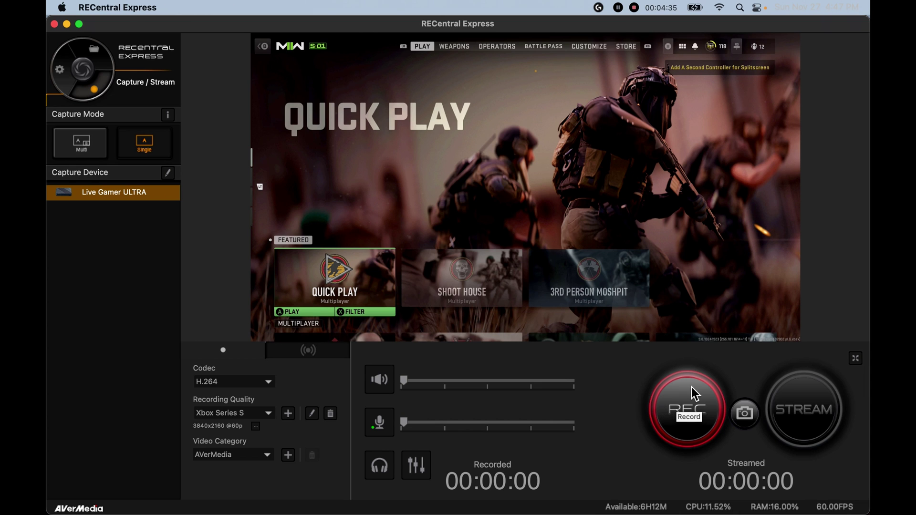
{"action": "left_click", "coordinate": [269, 413]}
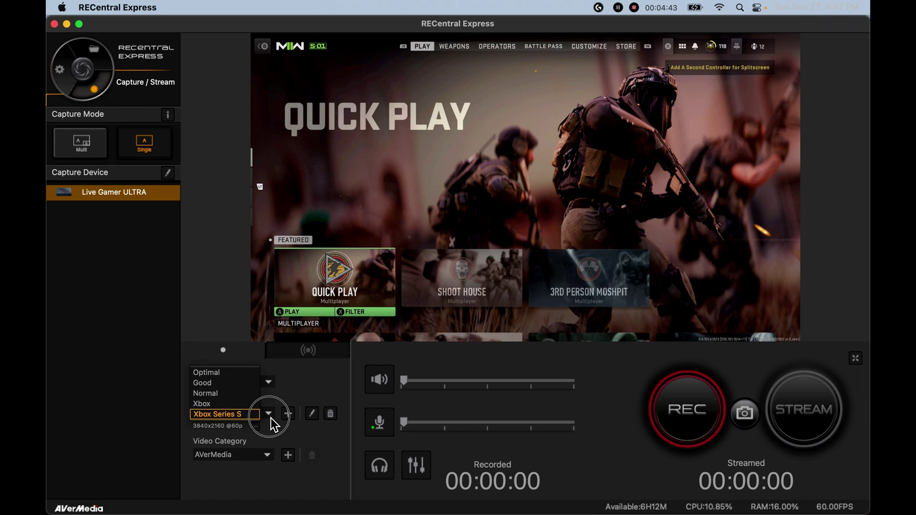
{"action": "left_click", "coordinate": [225, 375]}
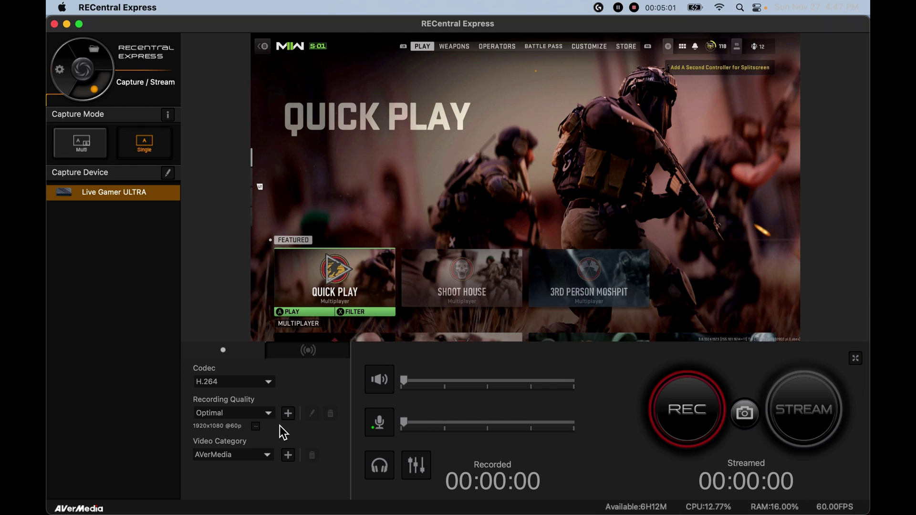
- Start a new recording quality preset named "Xbox S" with mp4 as the file type
{"action": "left_click", "coordinate": [291, 416]}
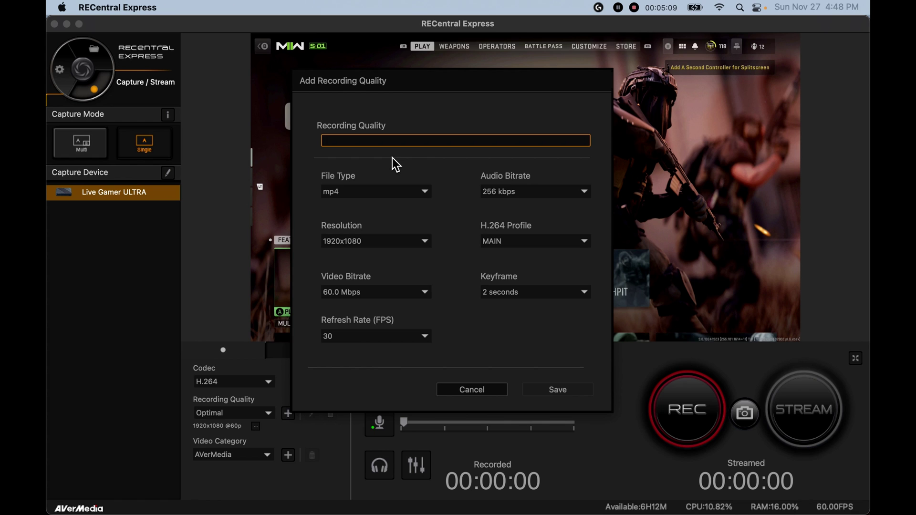
{"action": "type", "text": "Xbox S"}
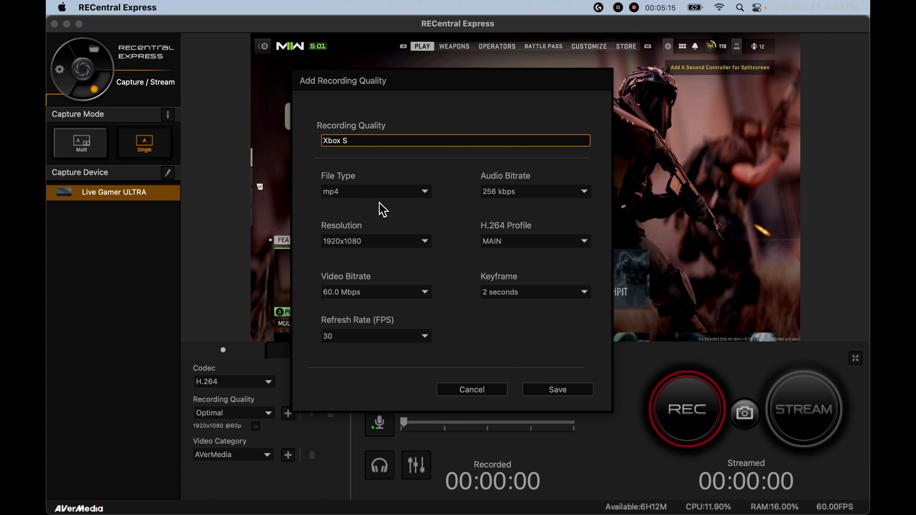
{"action": "left_click", "coordinate": [349, 195]}
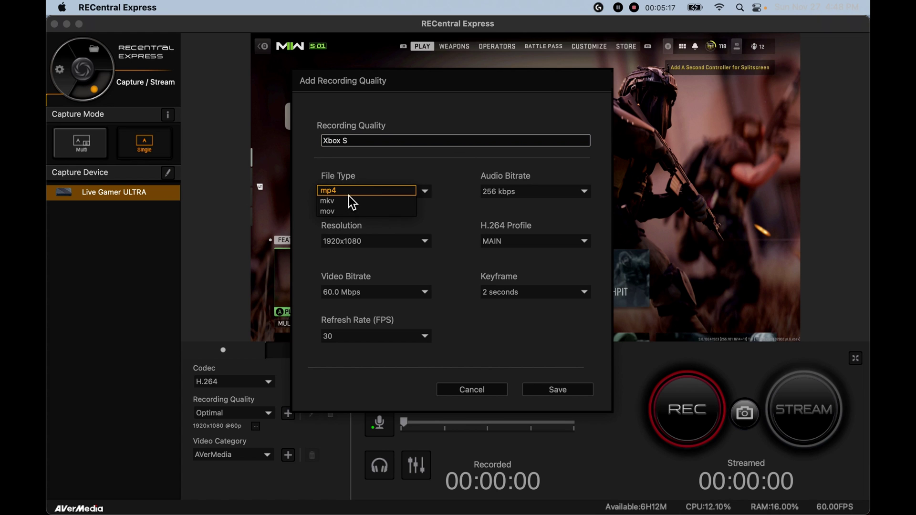
{"action": "left_click", "coordinate": [431, 200]}
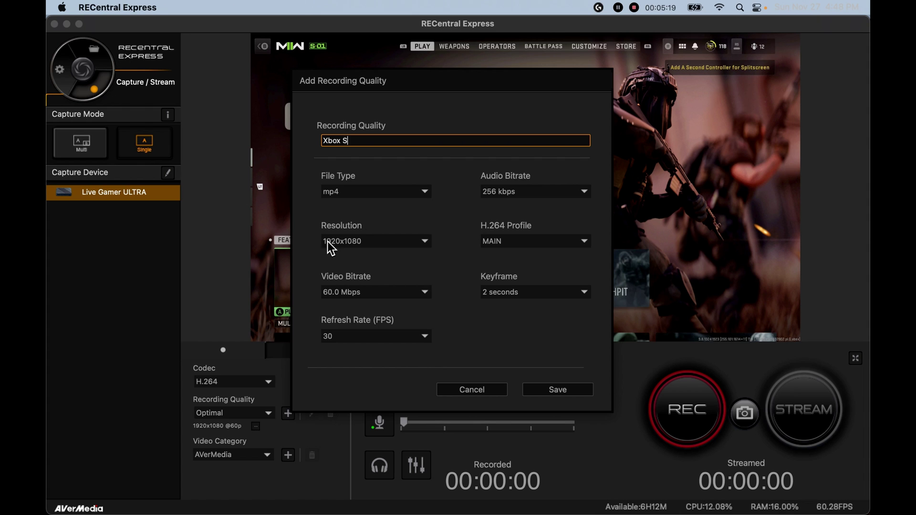
- Set the preset's resolution to 3840x2160 and its refresh rate to 60 FPS, and save it
{"action": "left_click", "coordinate": [371, 243]}
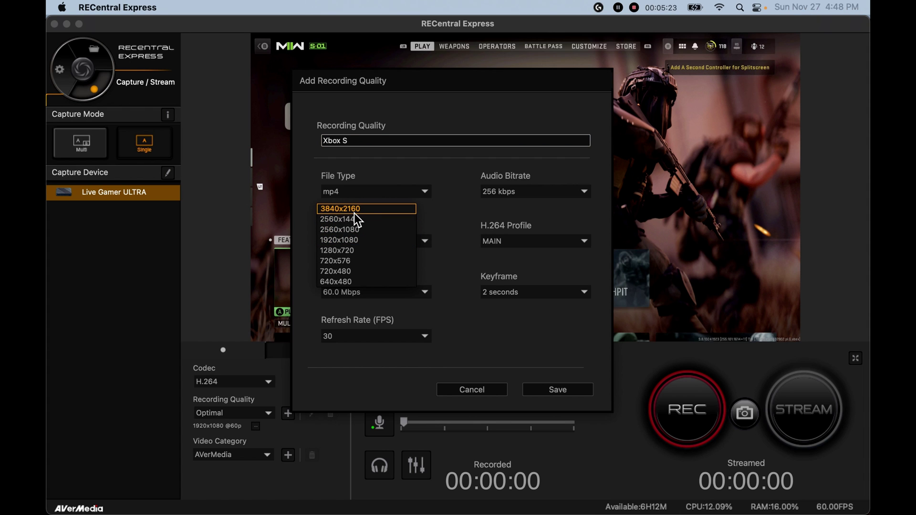
{"action": "left_click", "coordinate": [366, 211]}
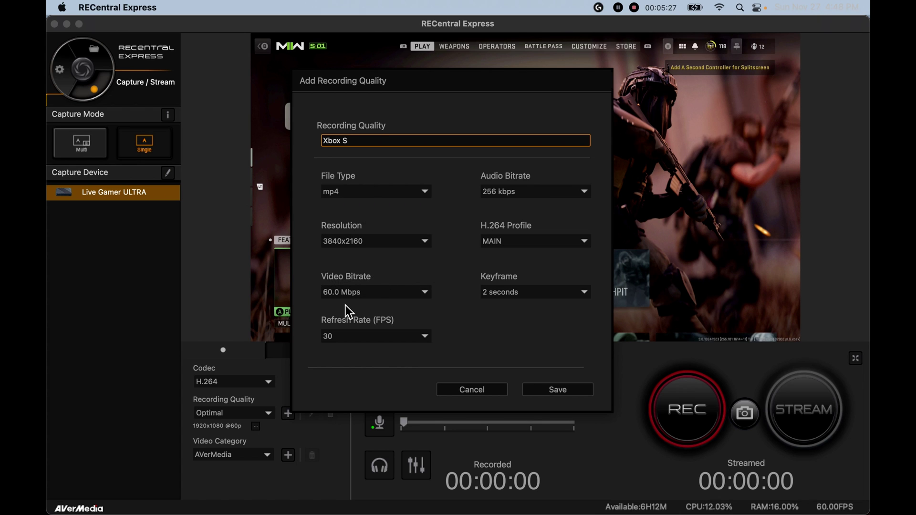
{"action": "left_click", "coordinate": [377, 337]}
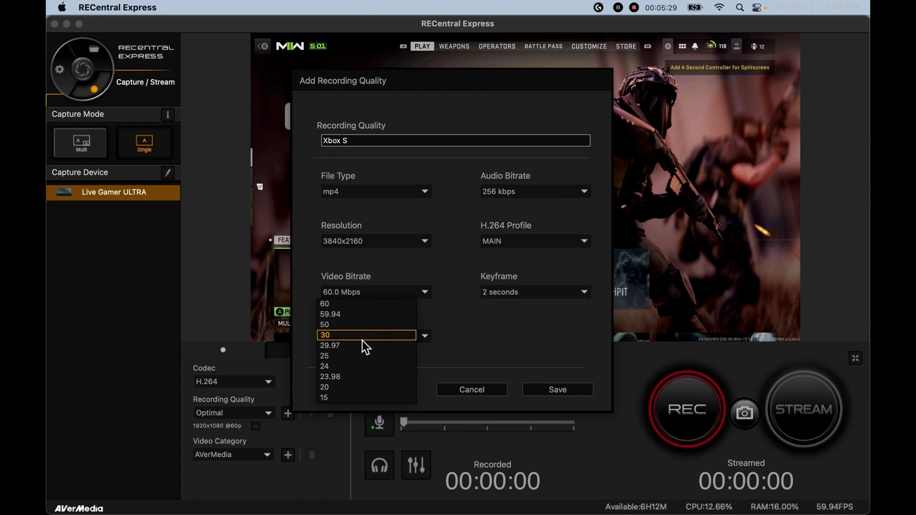
{"action": "left_click", "coordinate": [348, 305]}
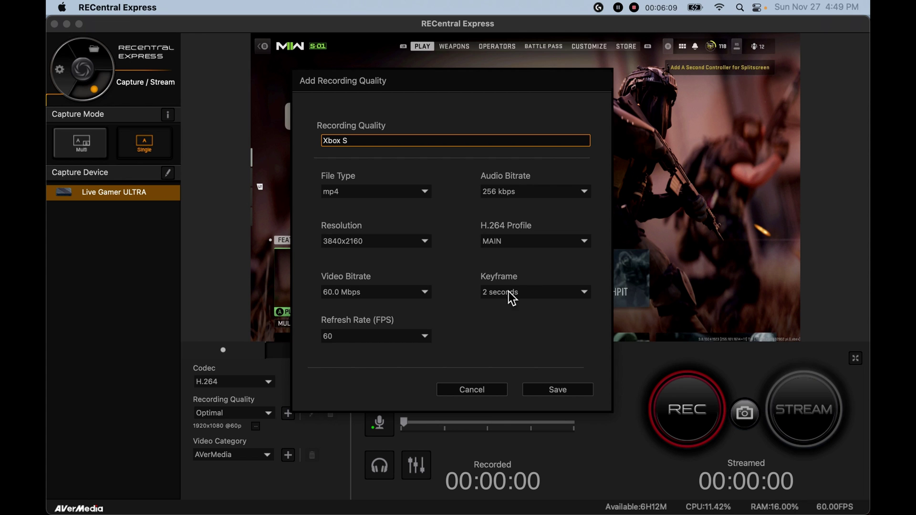
{"action": "left_click", "coordinate": [550, 393]}
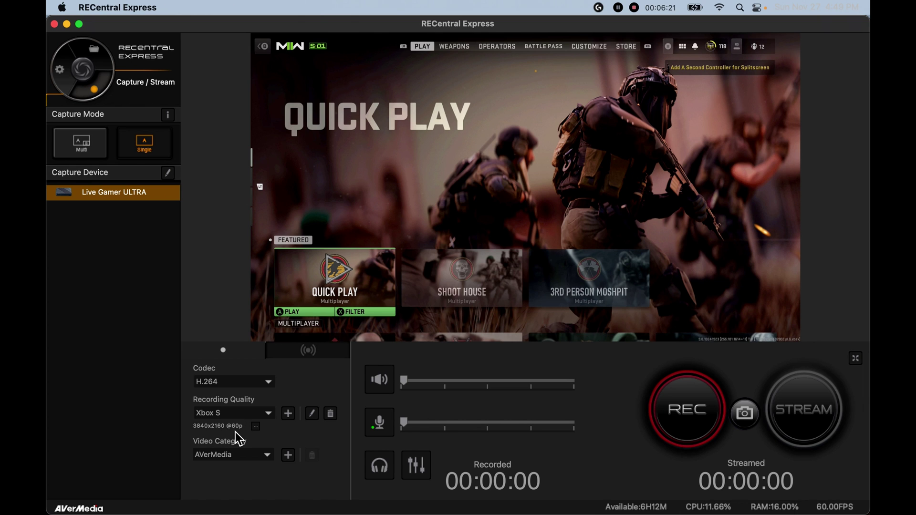
- Look at the video category setting and the form for naming a new category, and leave without adding one
{"action": "left_click", "coordinate": [248, 459]}
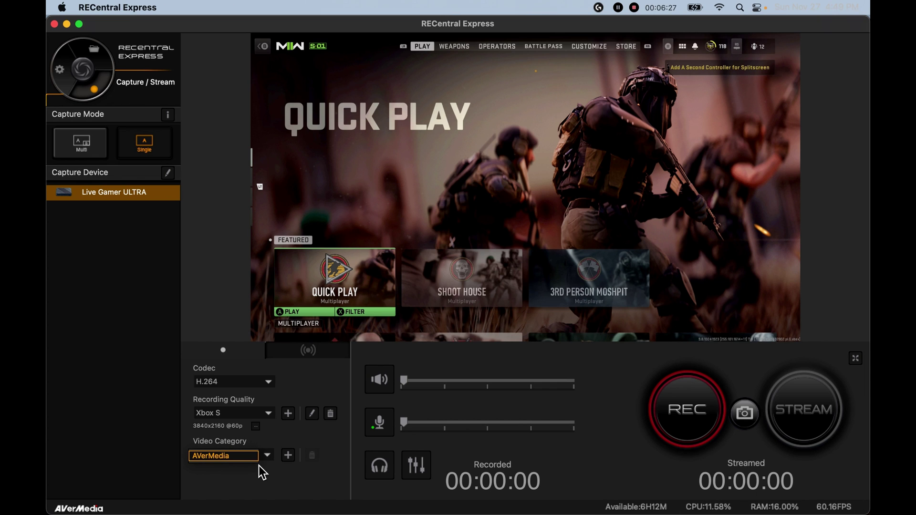
{"action": "left_click", "coordinate": [258, 465]}
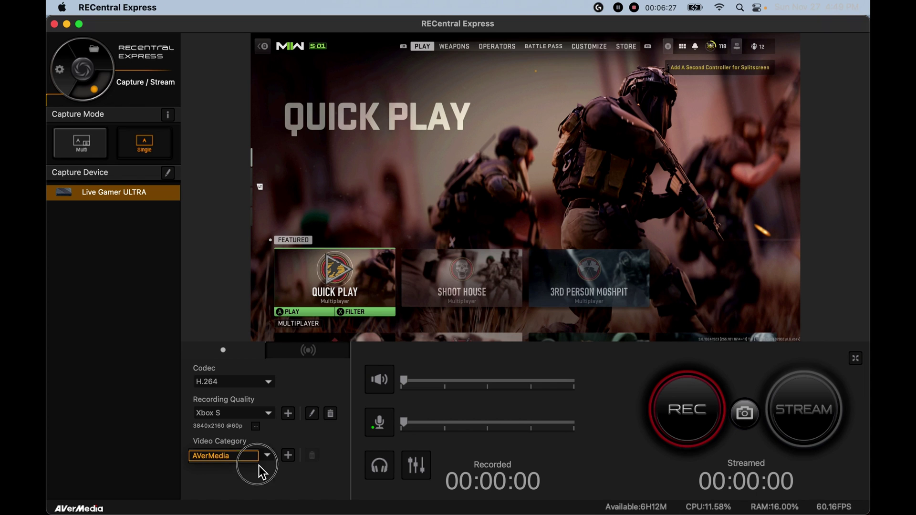
{"action": "left_click", "coordinate": [289, 457]}
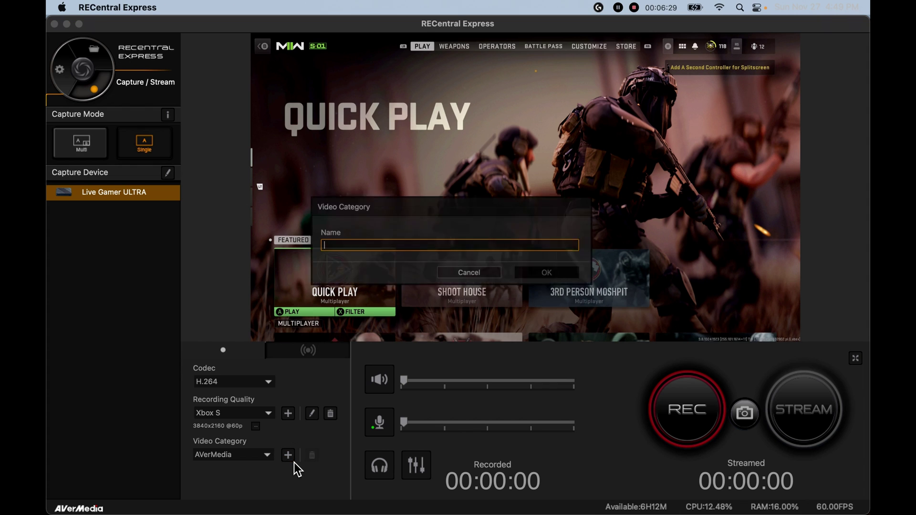
{"action": "left_click", "coordinate": [451, 279]}
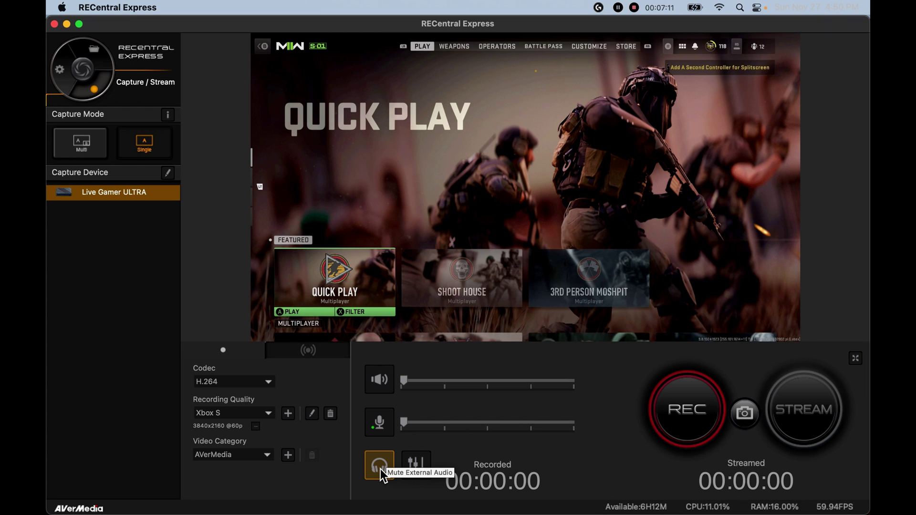
- Lower the MacBook Pro Microphone volume in the audio mixing control to about a quarter of its range, and close the mixer
{"action": "left_click", "coordinate": [424, 465]}
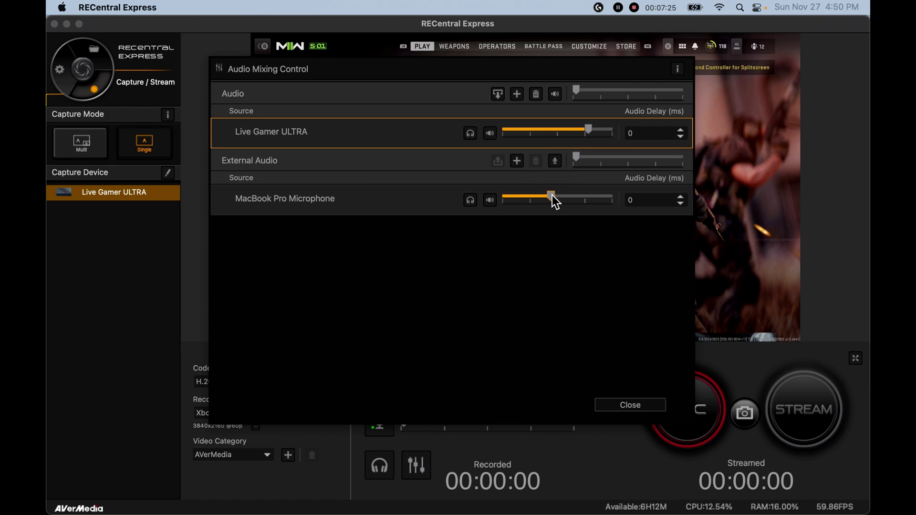
{"action": "left_click_drag", "start_coordinate": [543, 195], "coordinate": [537, 195]}
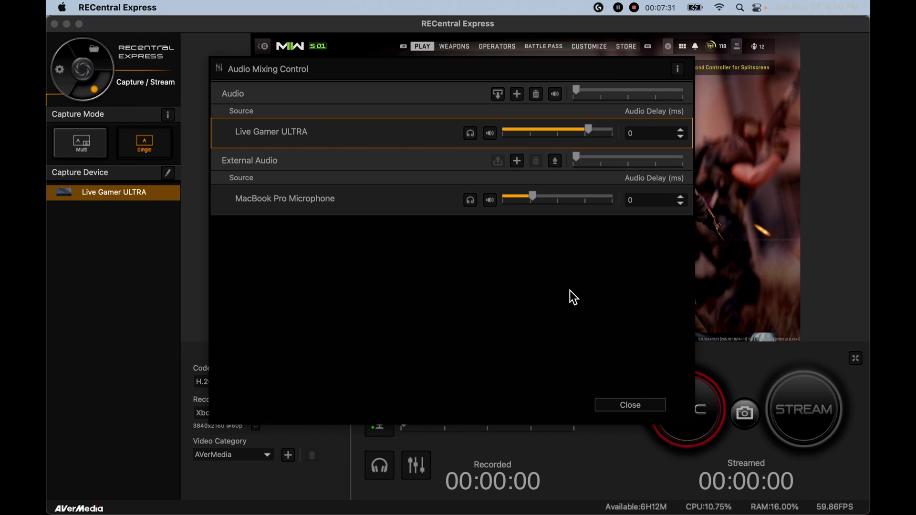
{"action": "left_click", "coordinate": [612, 406]}
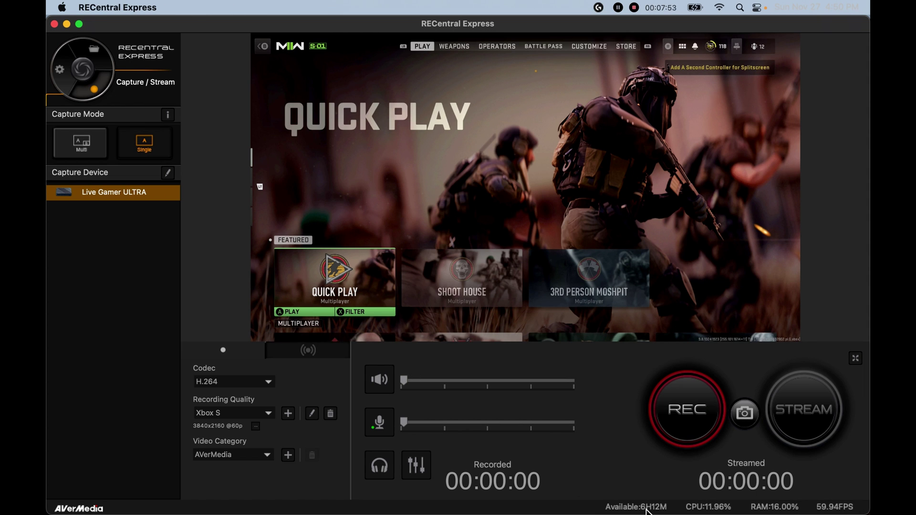
- Switch the capture mode to Multi and look at which video devices can be added as a capture source
{"action": "mouse_move", "coordinate": [621, 513]}
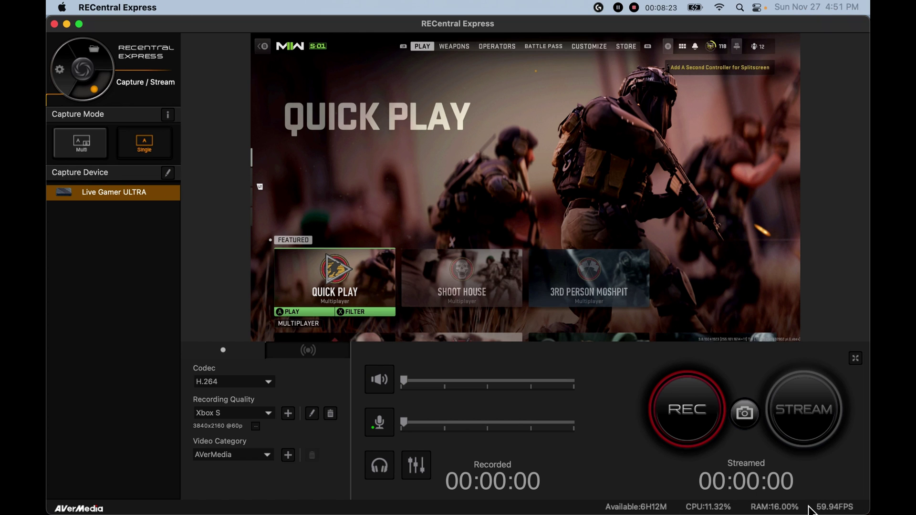
{"action": "mouse_move", "coordinate": [811, 514]}
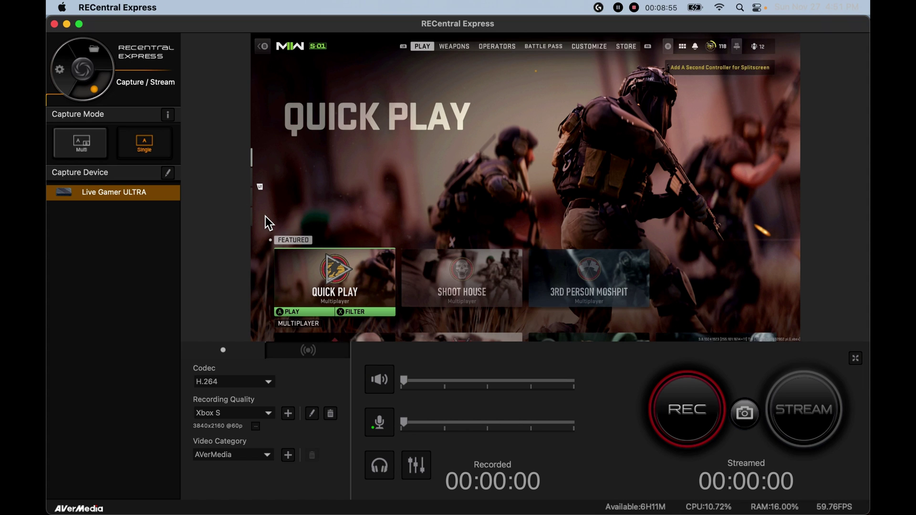
{"action": "left_click", "coordinate": [72, 158]}
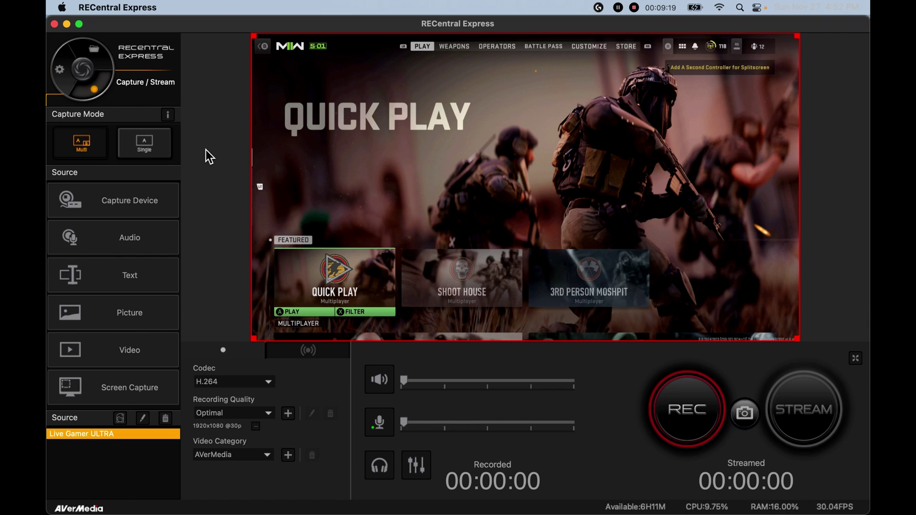
{"action": "left_click", "coordinate": [130, 196]}
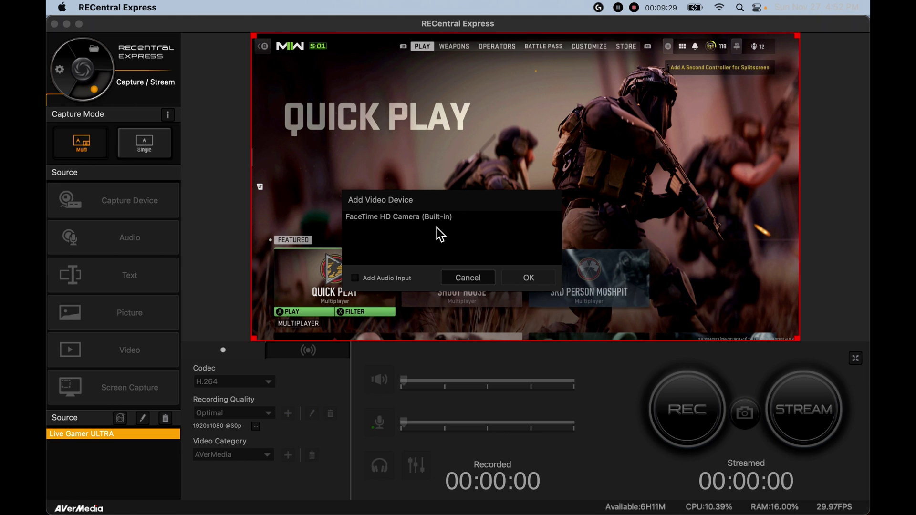
{"action": "left_click", "coordinate": [457, 273]}
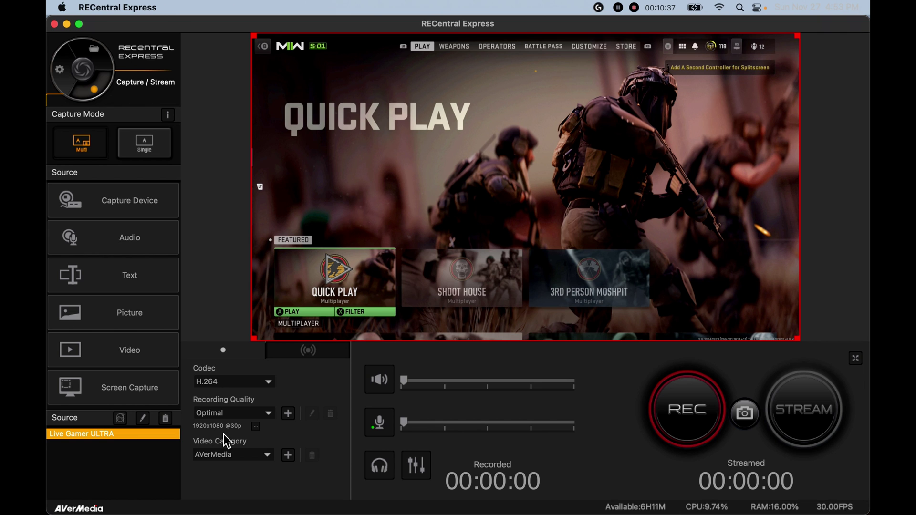
- Review the new recording quality options and the form for adding a streaming platform in Multi mode, without saving anything
{"action": "left_click", "coordinate": [288, 415]}
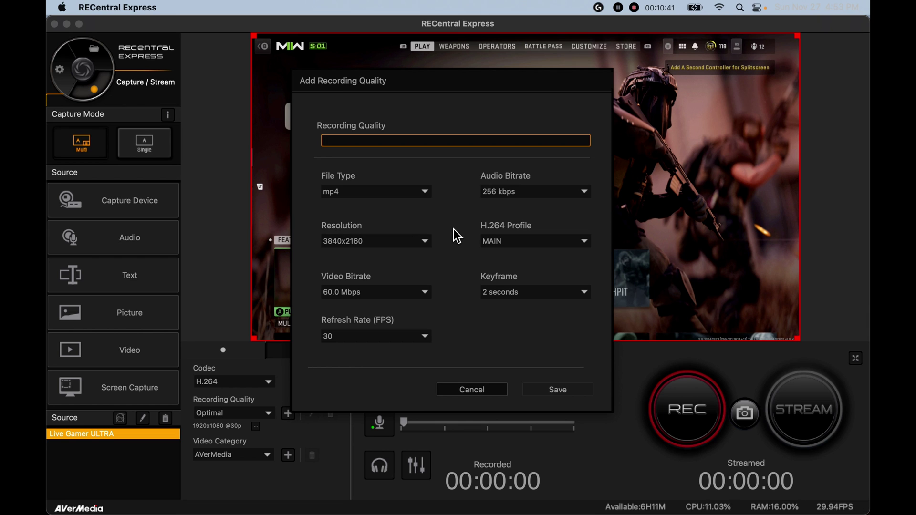
{"action": "left_click", "coordinate": [472, 390]}
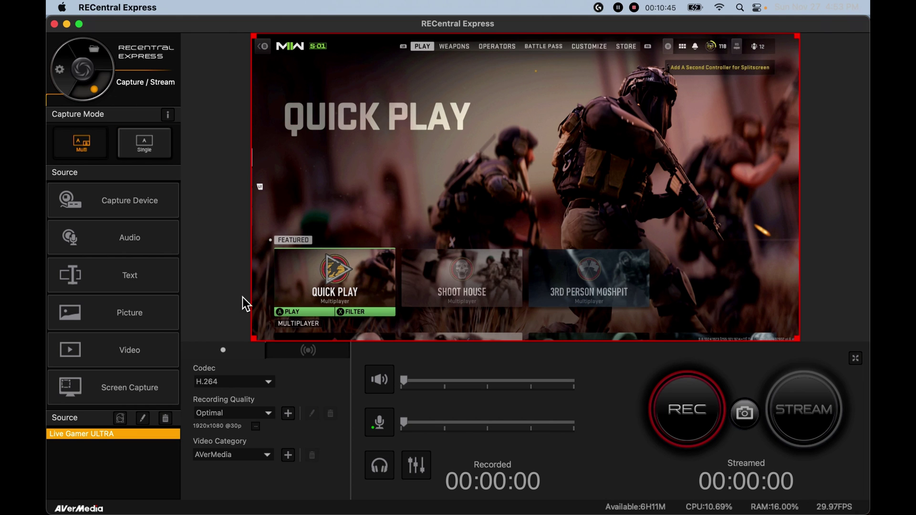
{"action": "left_click", "coordinate": [319, 359]}
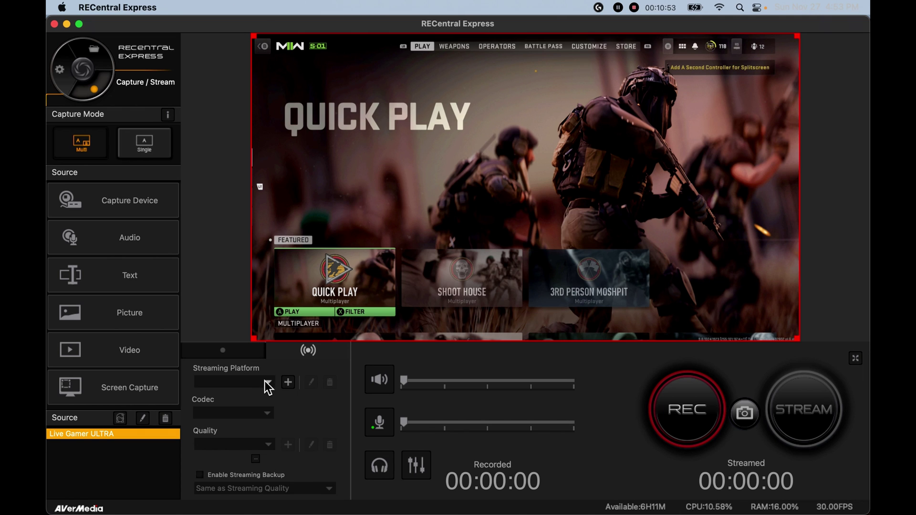
{"action": "left_click", "coordinate": [289, 389]}
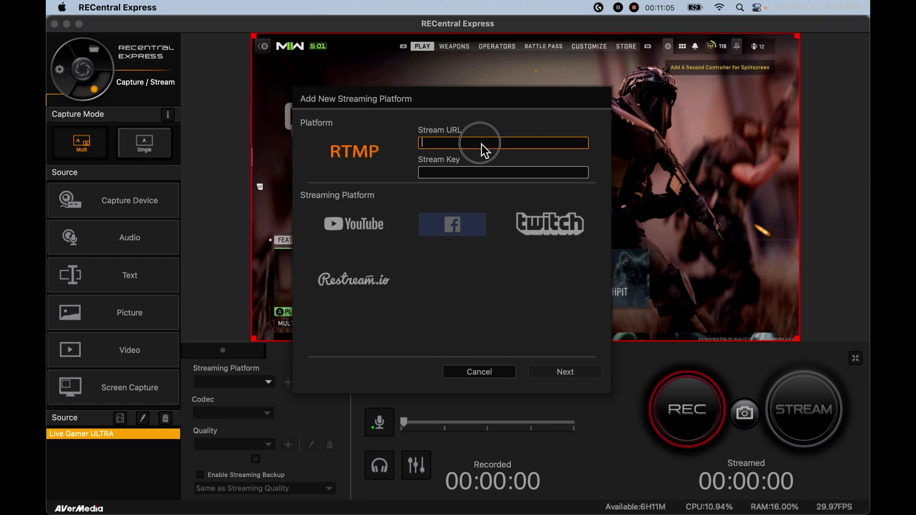
{"action": "left_click", "coordinate": [500, 374]}
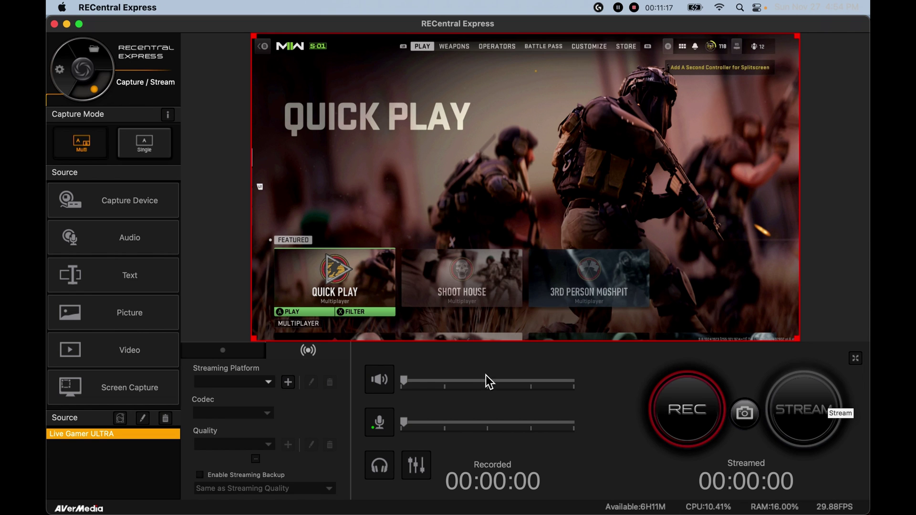
{"action": "left_click", "coordinate": [242, 358]}
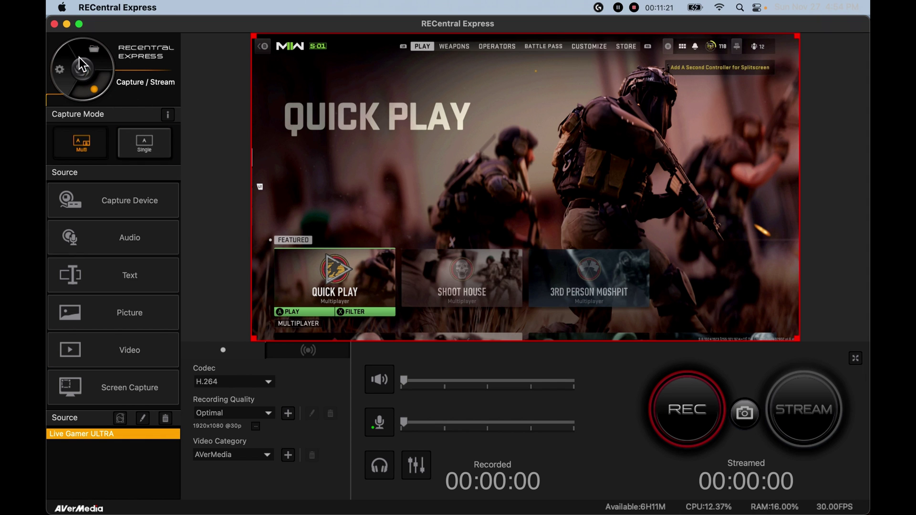
- Review the General, Social Network Accounts, System performance test and About pages of the settings
{"action": "left_click", "coordinate": [59, 70]}
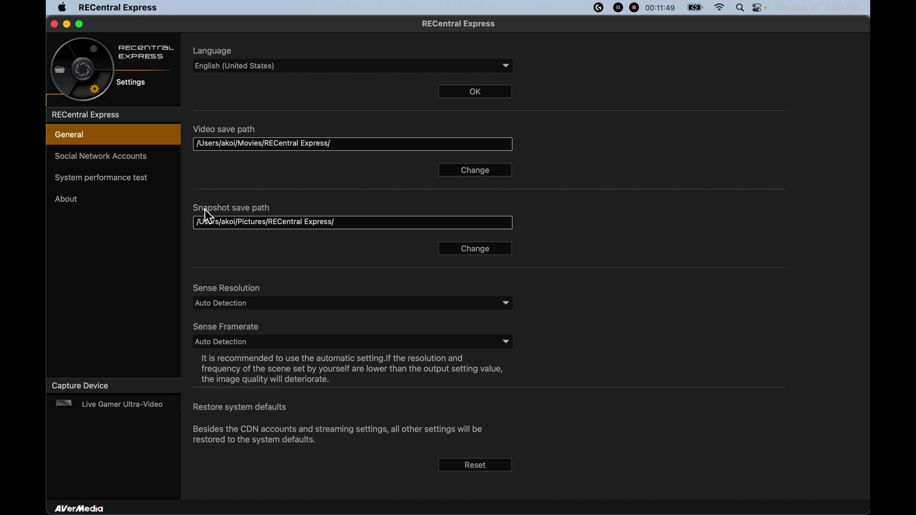
{"action": "left_click", "coordinate": [110, 167]}
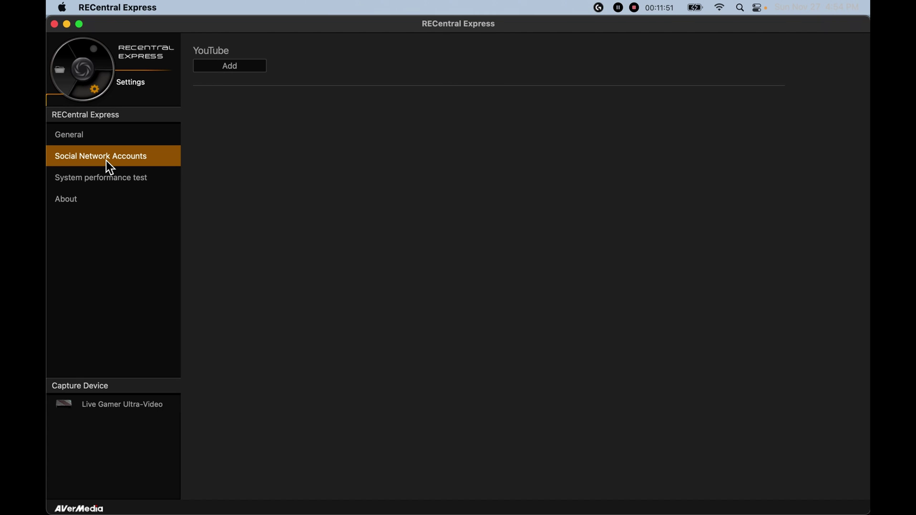
{"action": "left_click", "coordinate": [225, 62]}
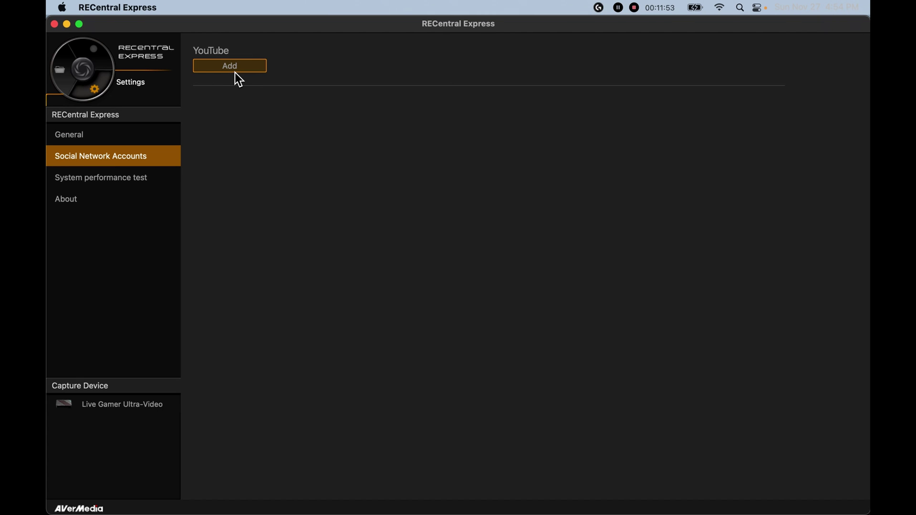
{"action": "left_click", "coordinate": [95, 180]}
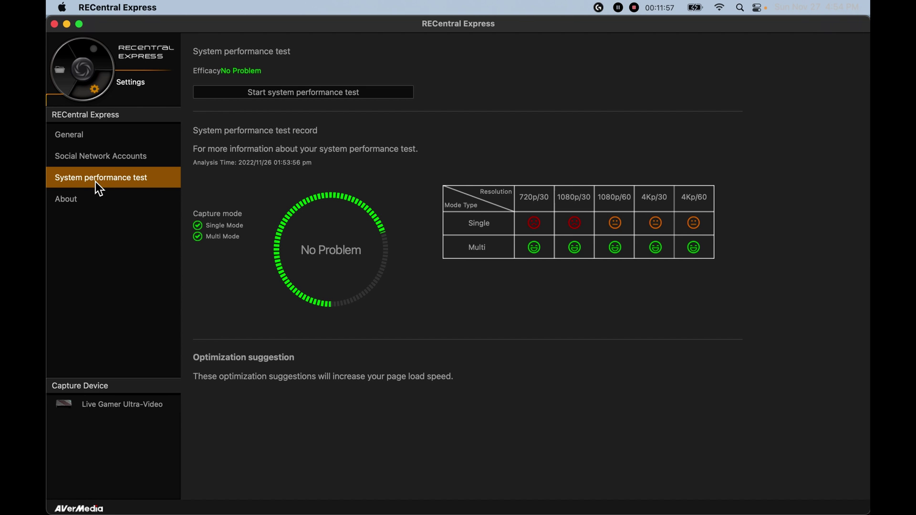
{"action": "left_click", "coordinate": [93, 204]}
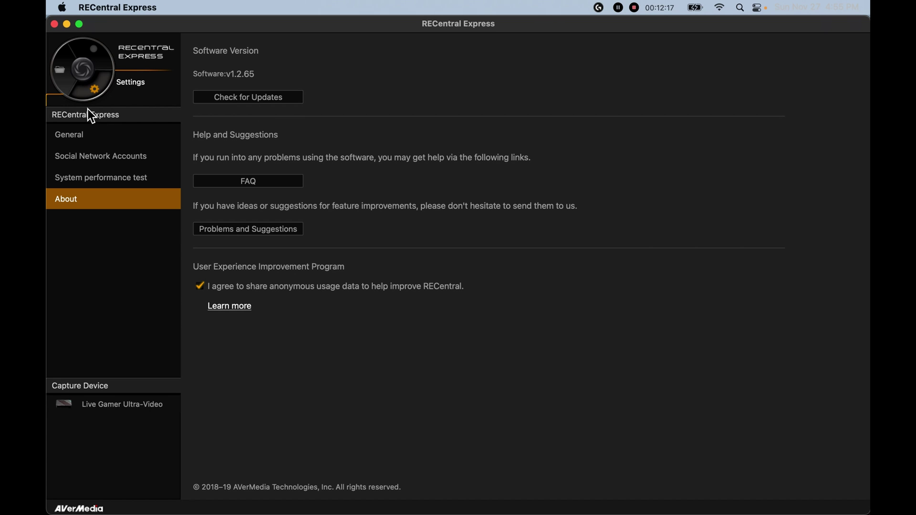
- Check the Media Share library, and go back to Capture / Stream in Single capture mode
{"action": "left_click", "coordinate": [65, 79]}
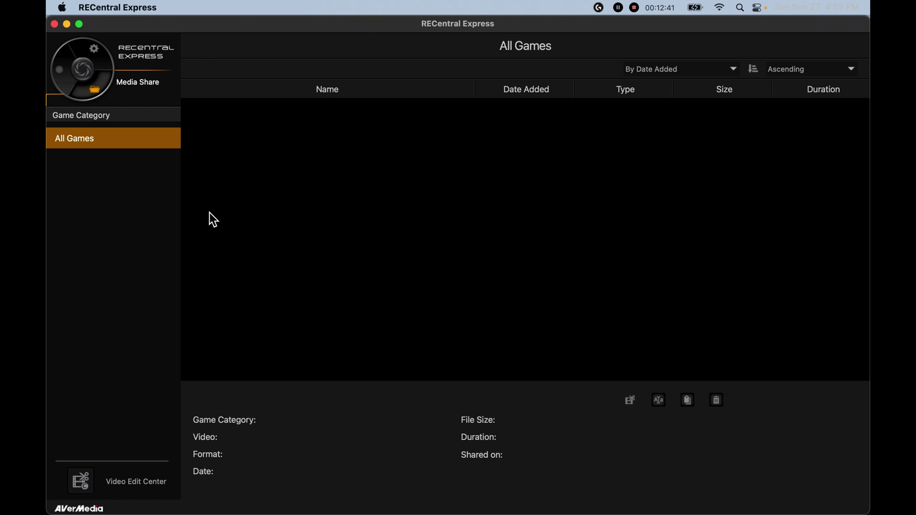
{"action": "left_click", "coordinate": [67, 75]}
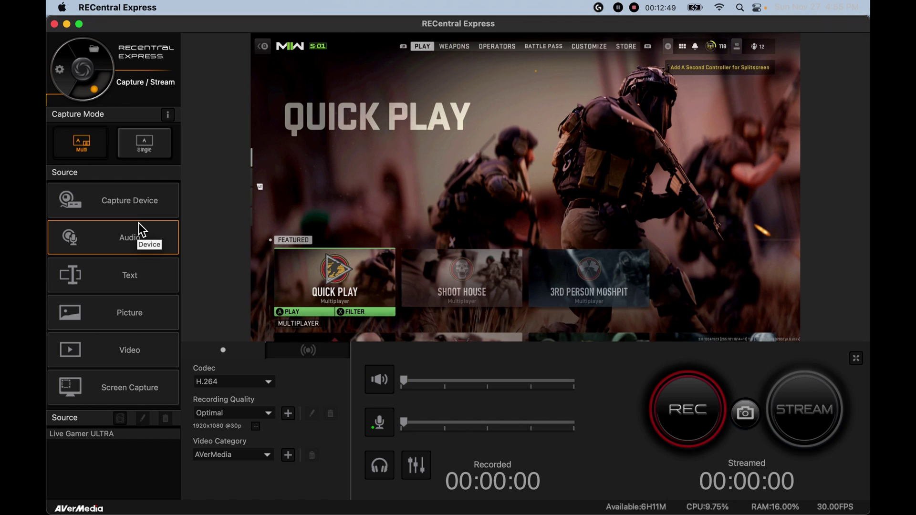
{"action": "left_click", "coordinate": [148, 143]}
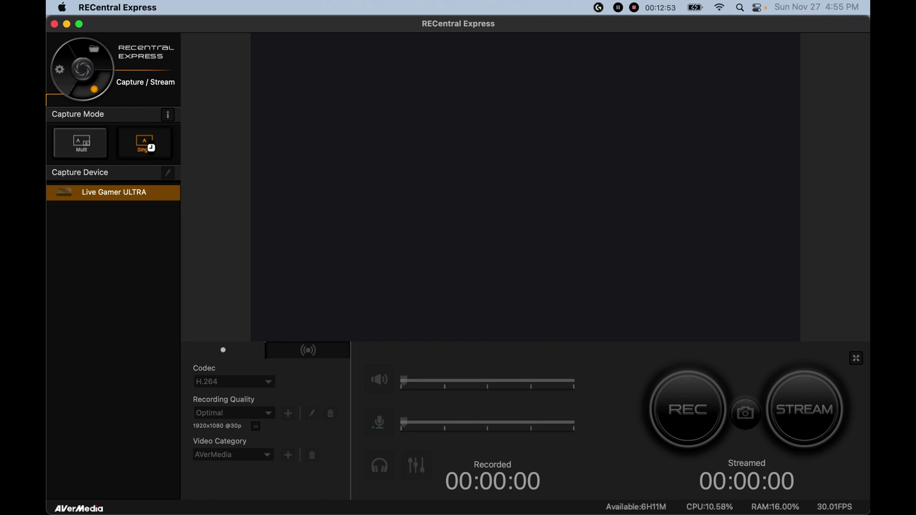